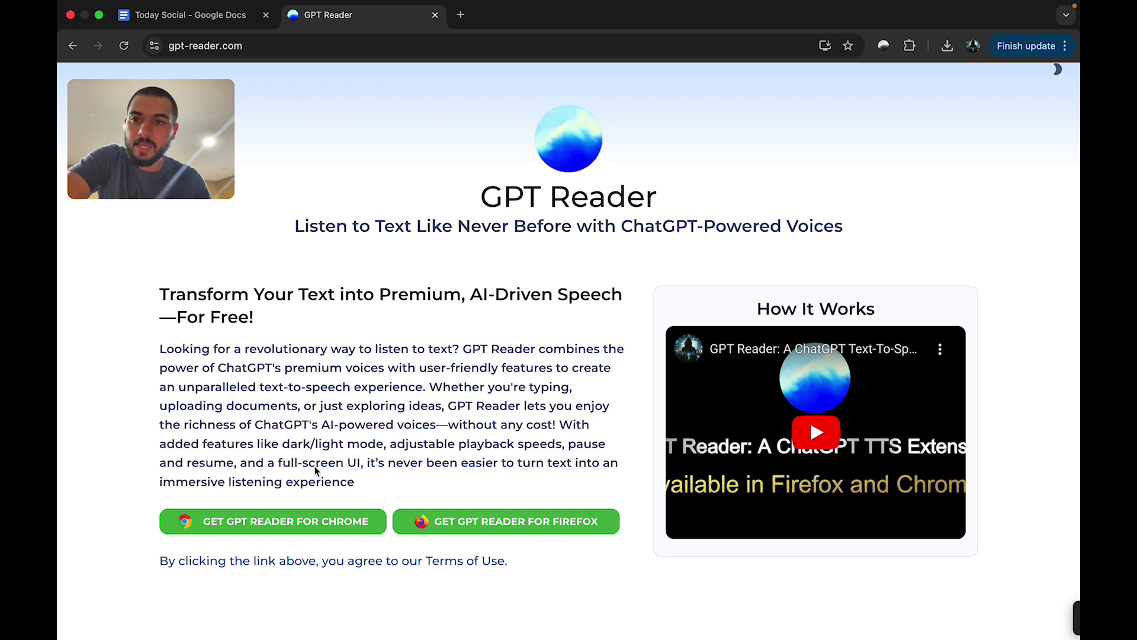
Launch GPT Reader from the Chrome toolbar so its panel opens over chatgpt.com
{"action": "left_click", "coordinate": [300, 521]}
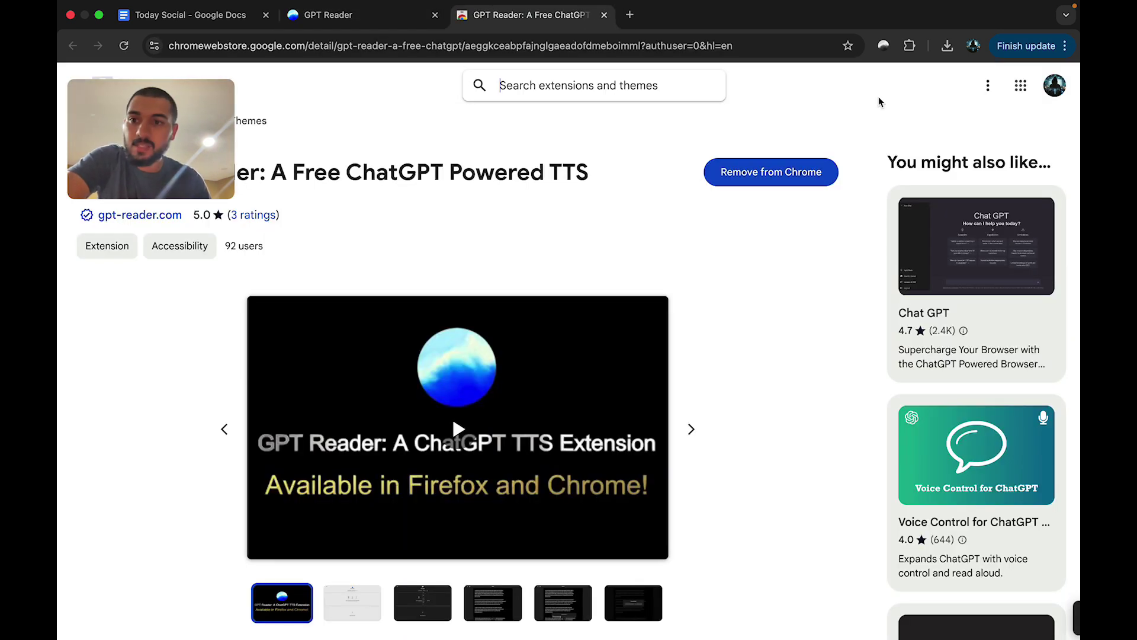
{"action": "left_click", "coordinate": [884, 47]}
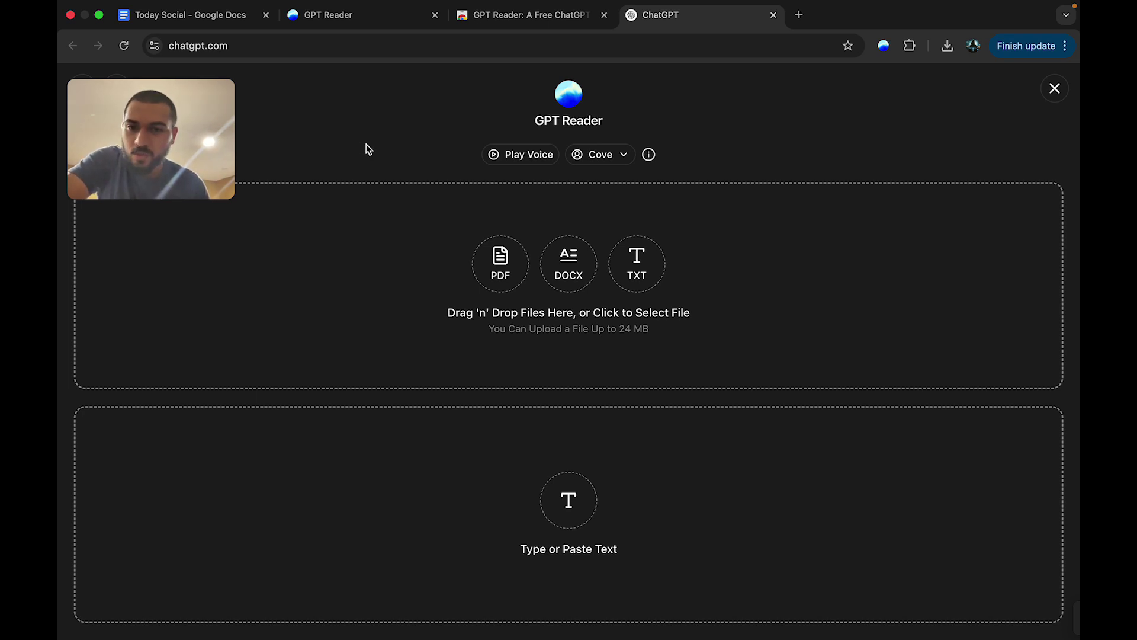
Review the voice list keeping Cove, and toggle the theme to light and back to dark
{"action": "left_click", "coordinate": [615, 158]}
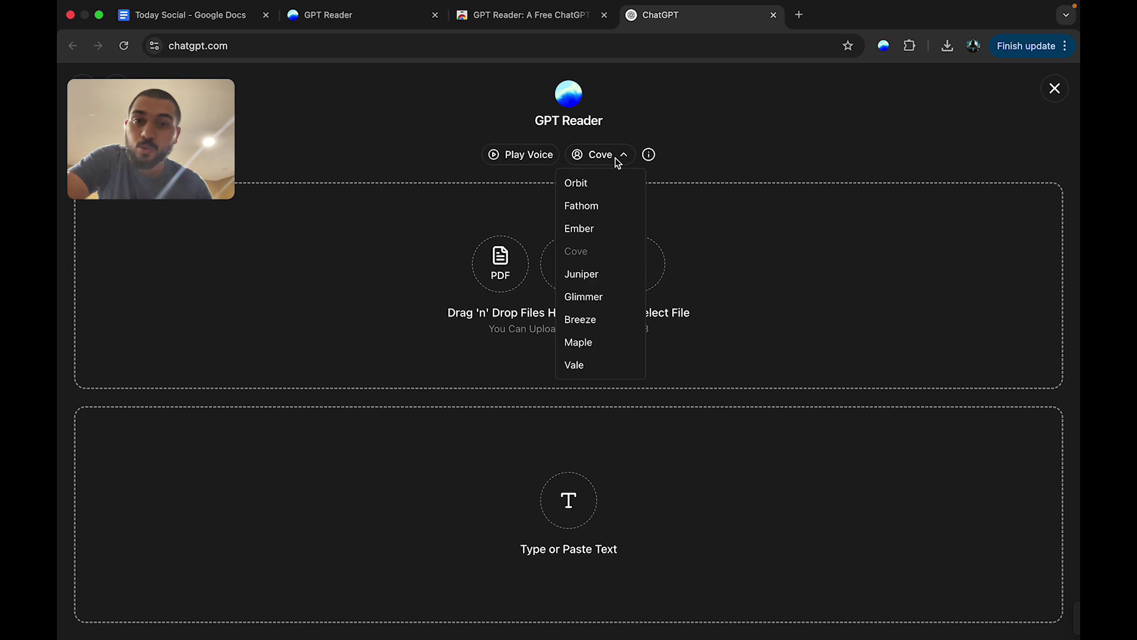
{"action": "left_click", "coordinate": [662, 139]}
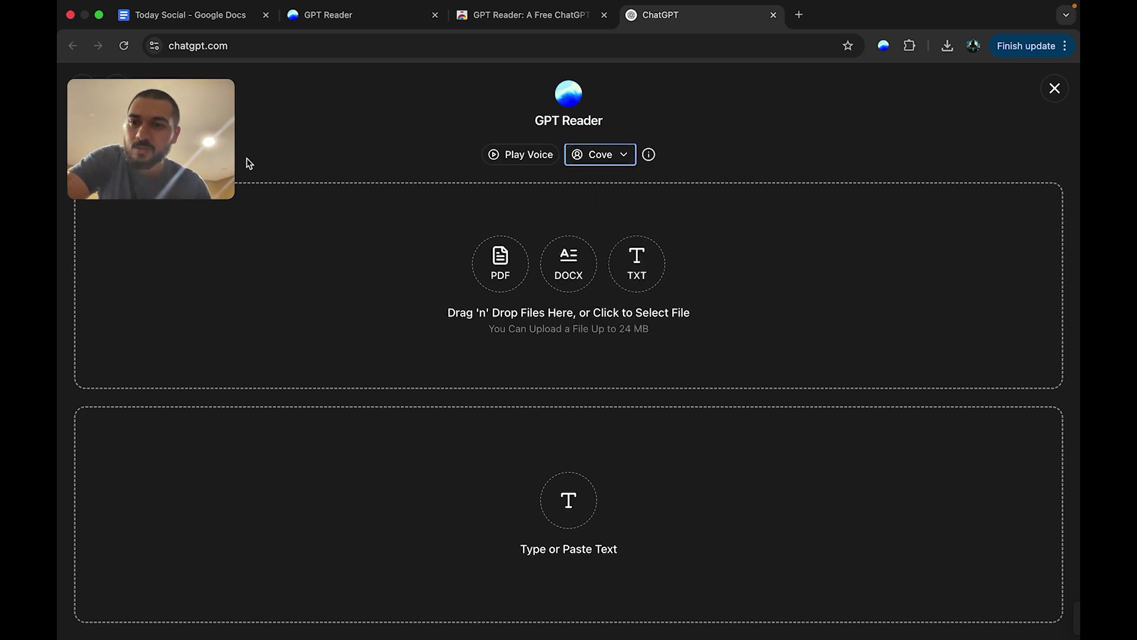
{"action": "left_click", "coordinate": [413, 139]}
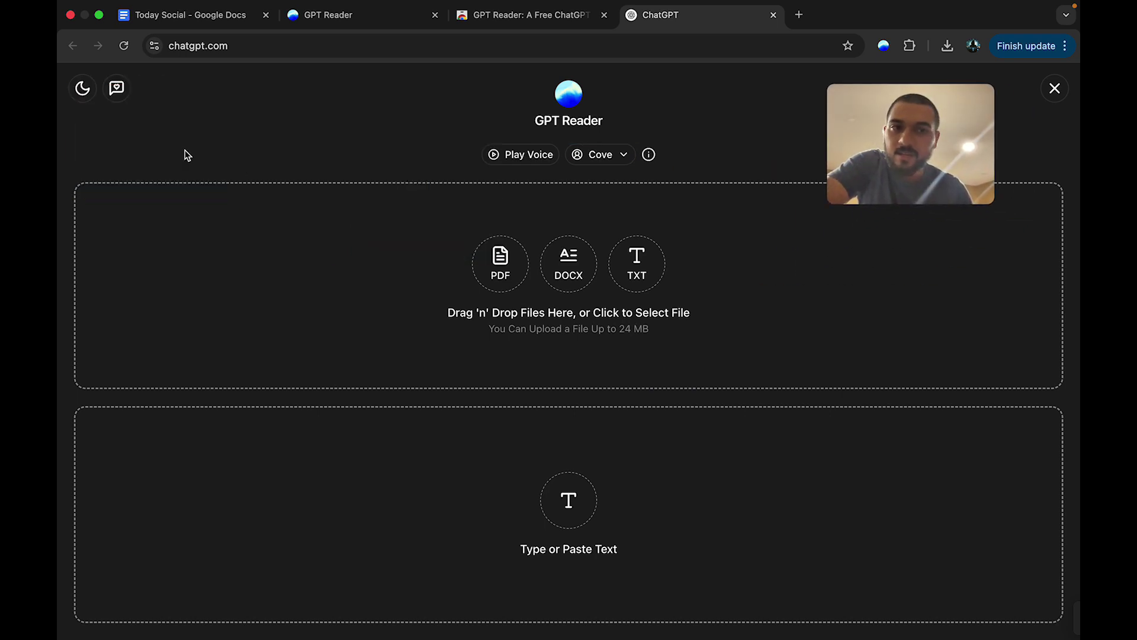
{"action": "left_click", "coordinate": [83, 89]}
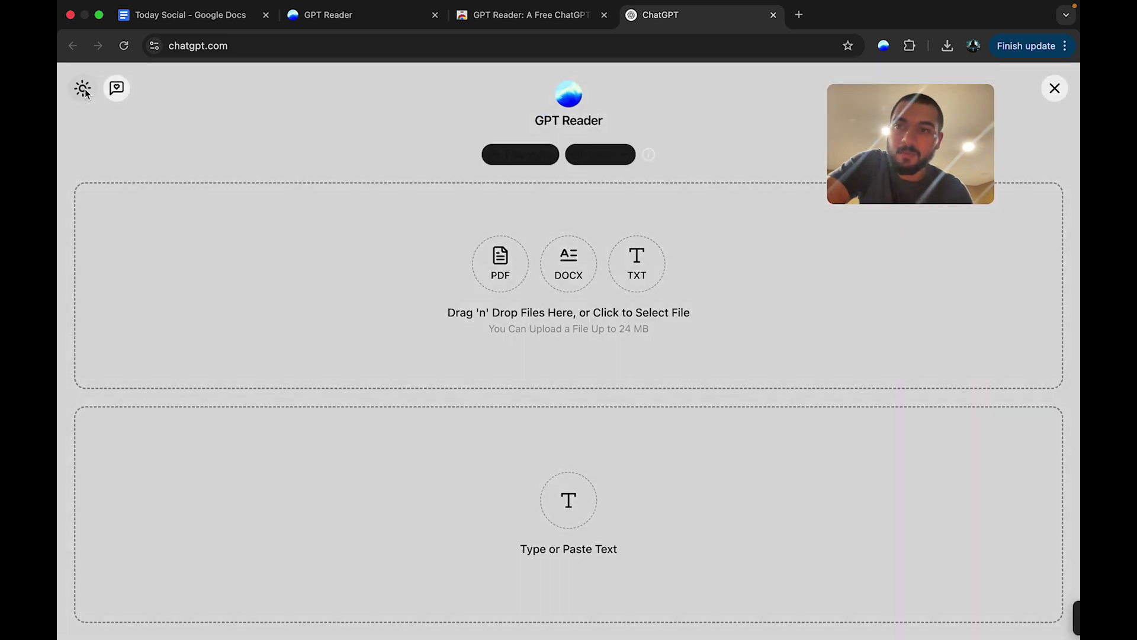
{"action": "left_click", "coordinate": [82, 90]}
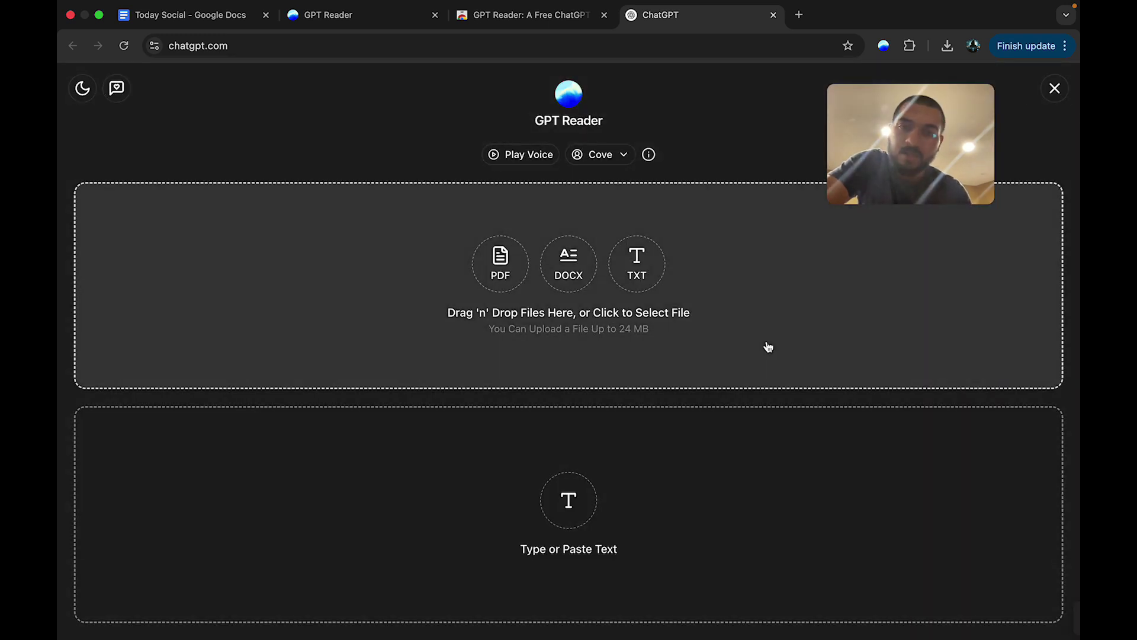
Bring up the Type or Paste Text form with the cursor in the Text field
{"action": "left_click", "coordinate": [630, 539]}
{"action": "left_click", "coordinate": [618, 388]}
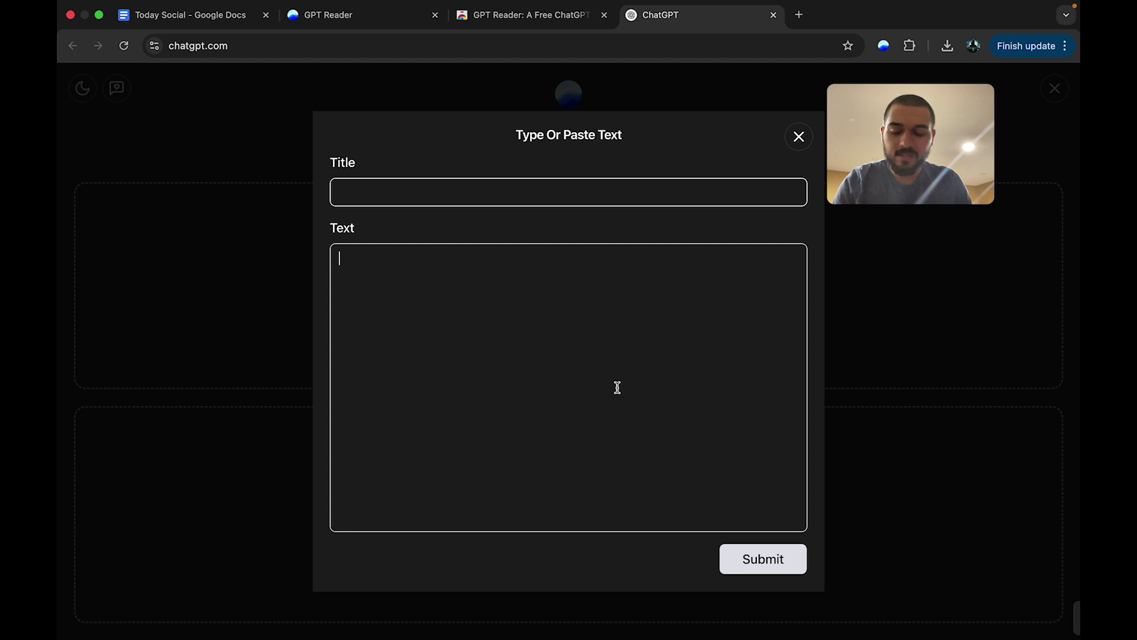
{"action": "type", "text": "h"}
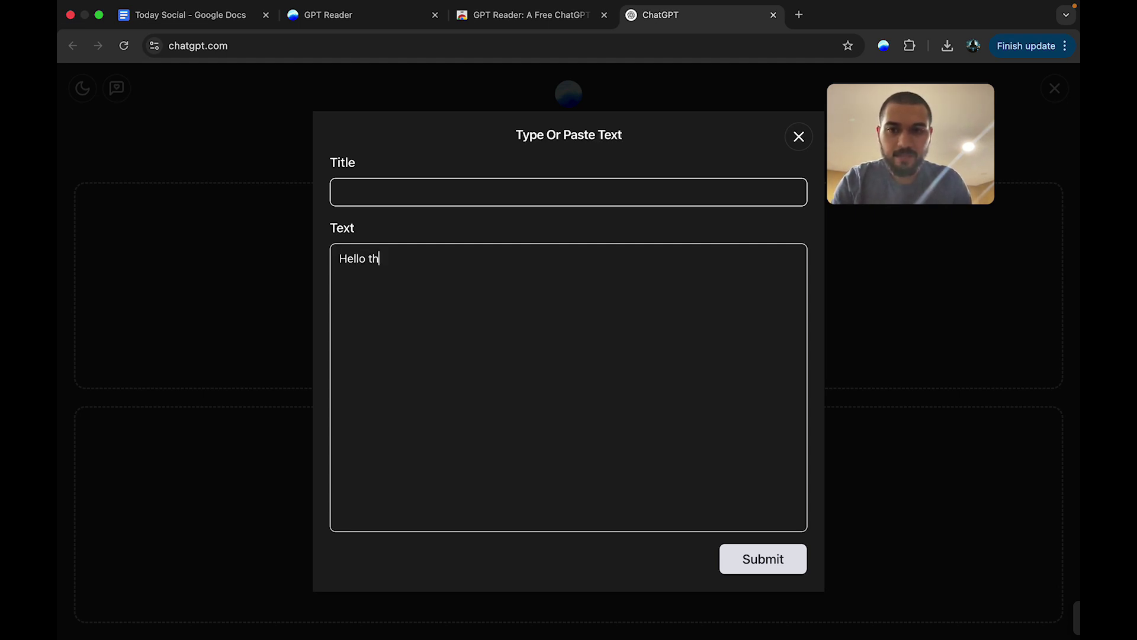
{"action": "type", "text": "ELOemo of GPT Re"}
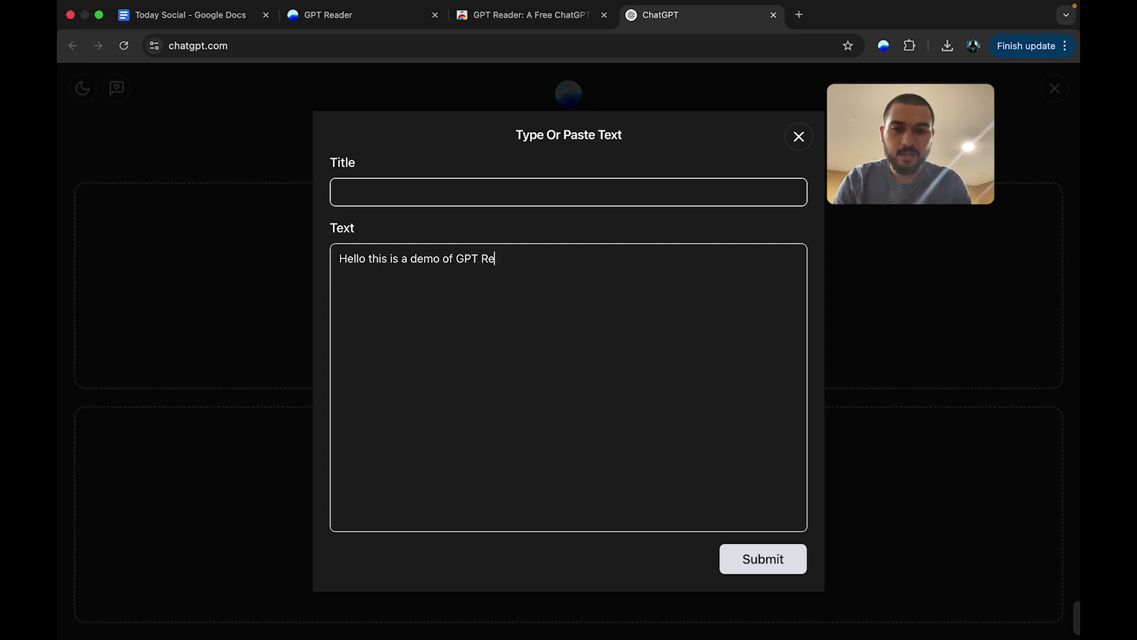
{"action": "type", "text": "pletely free Ai"}
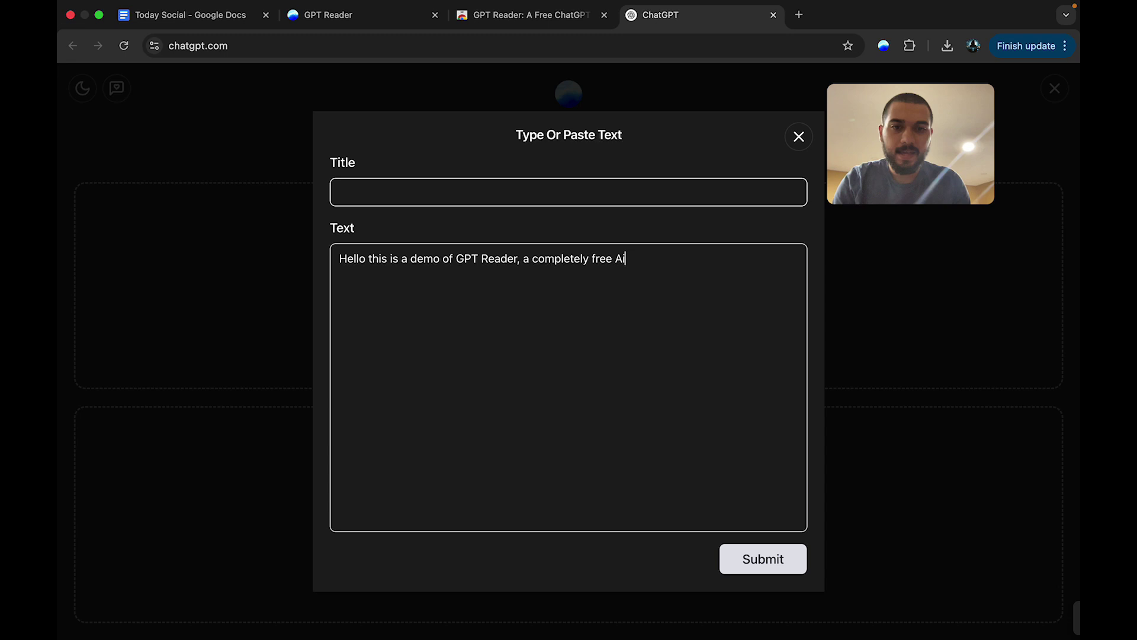
{"action": "type", "text": "powered text to speech"}
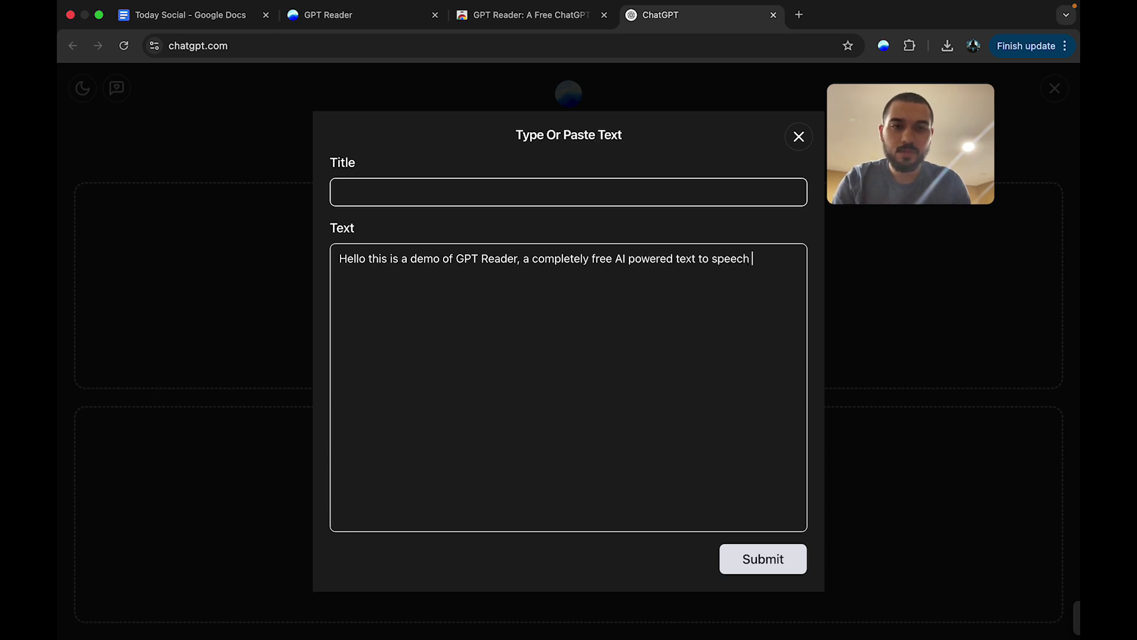
{"action": "type", "text": "ension"}
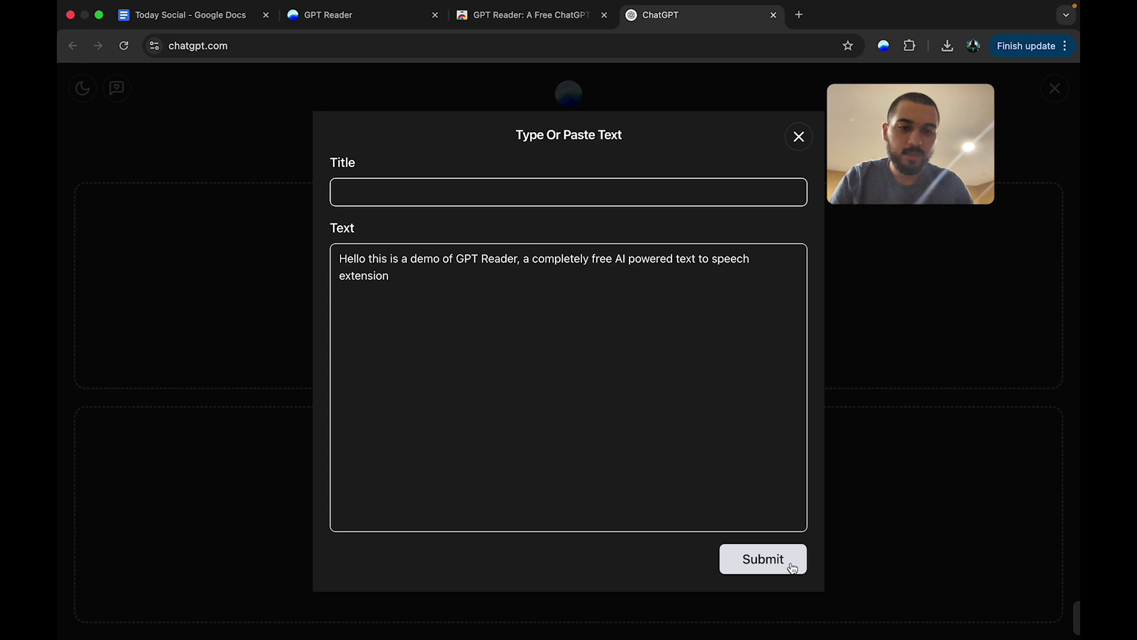
Submit the typed demo sentence so it opens for reading as Untitled.txt
{"action": "left_click", "coordinate": [786, 562]}
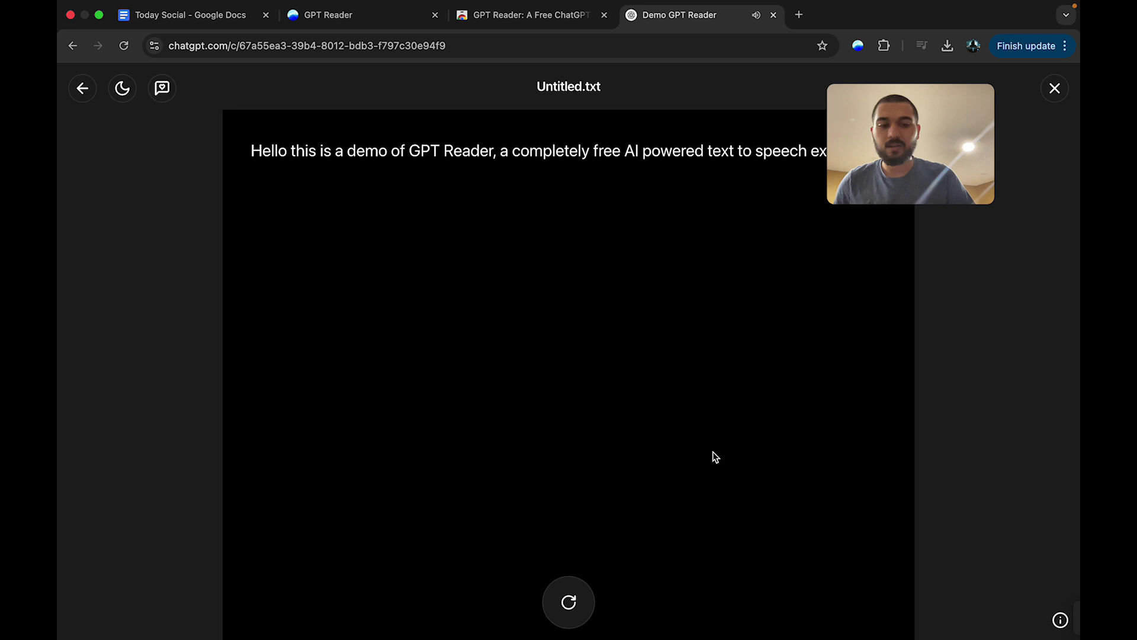
Raise the system volume to full during Cove playback and reposition the webcam bubble
{"action": "key", "text": "XF86AudioLowerVolume"}
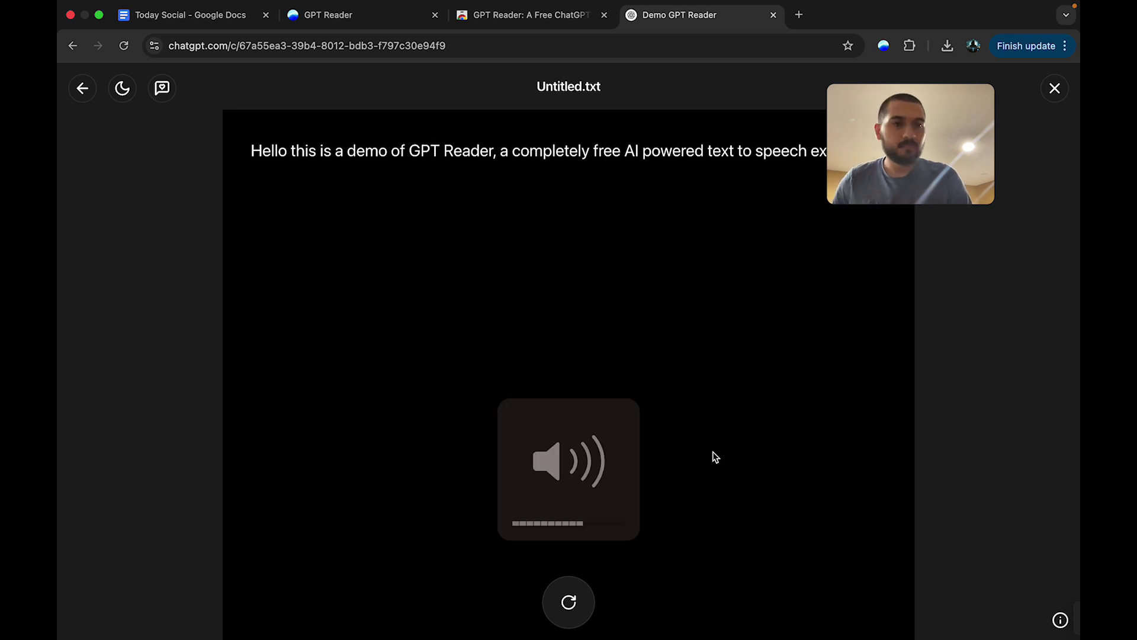
{"action": "key", "text": "XF86AudioRaiseVolume"}
{"action": "key", "text": "XF86AudioRaiseVolume"}
{"action": "key", "text": "XF86AudioRaiseVolume"}
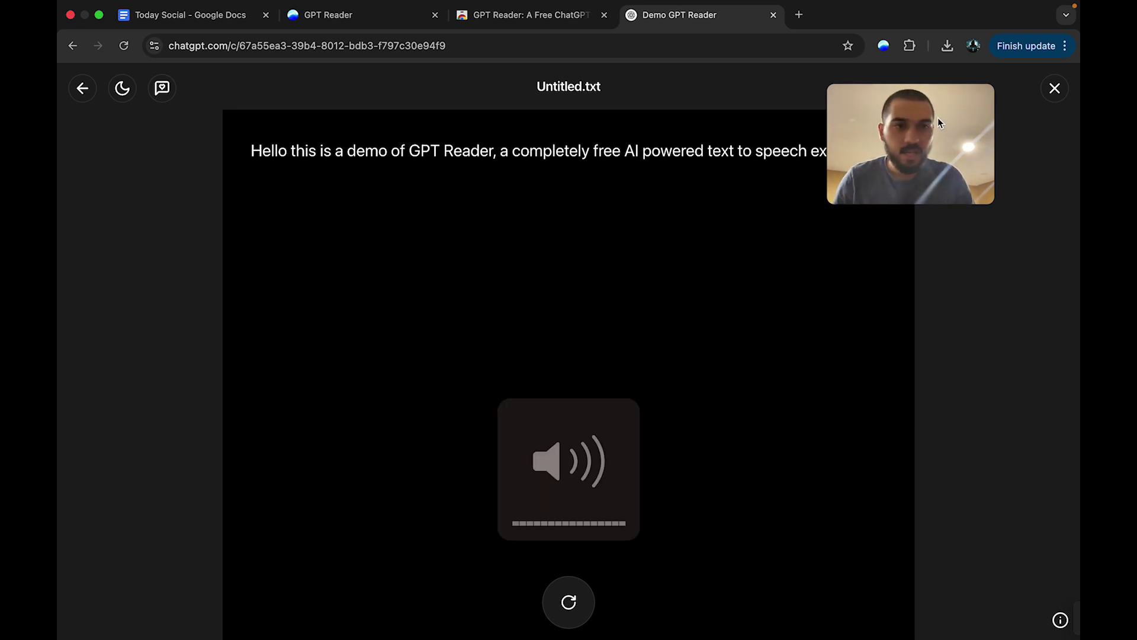
{"action": "left_click_drag", "start_coordinate": [939, 123], "coordinate": [1004, 232]}
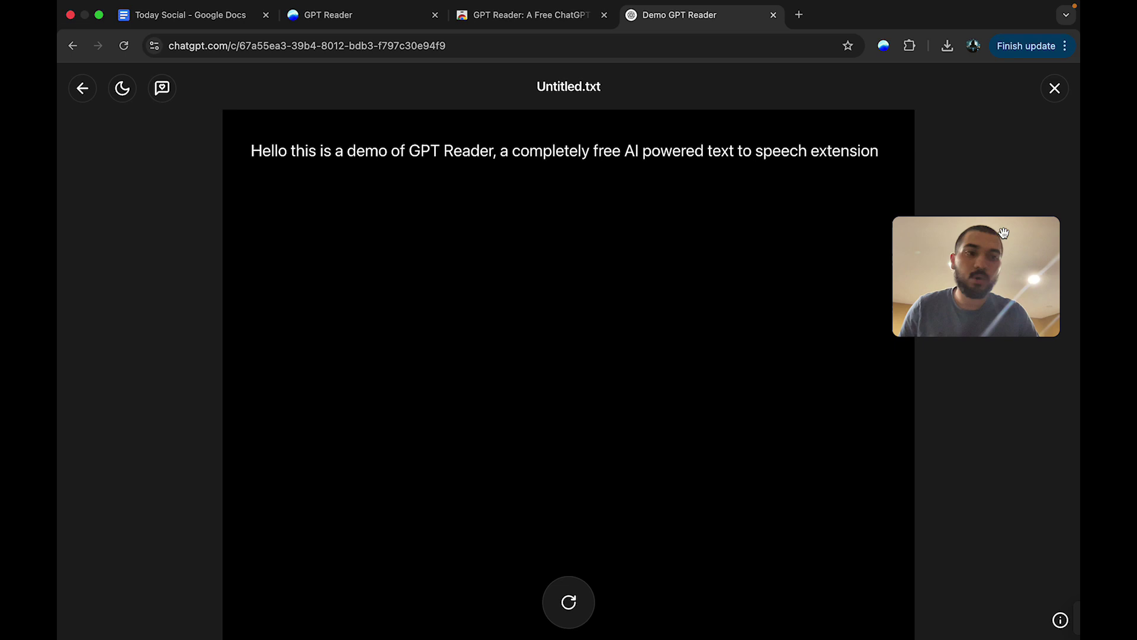